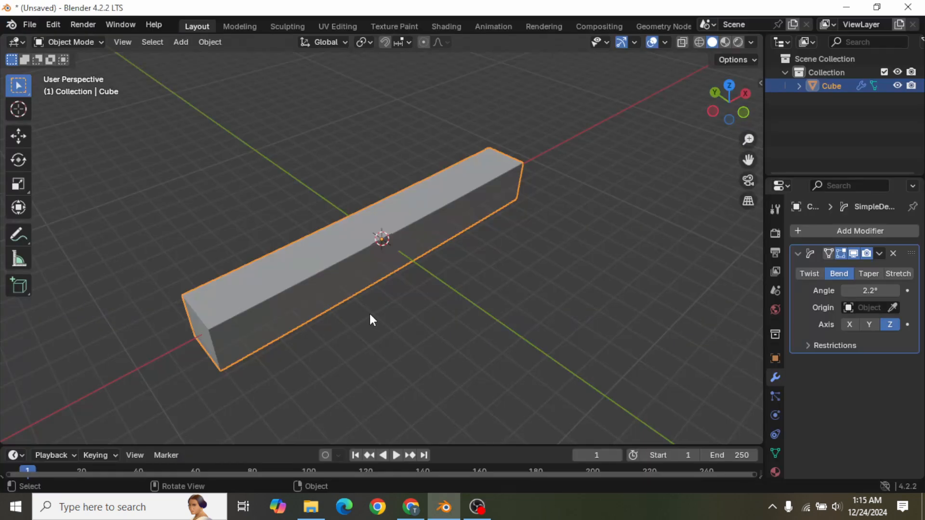
Step: Start a new General file, discarding the unsaved changes to the current one
mouse_move(870, 290)
mouse_down()
mouse_move(839, 290)
mouse_move(873, 291)
mouse_up()
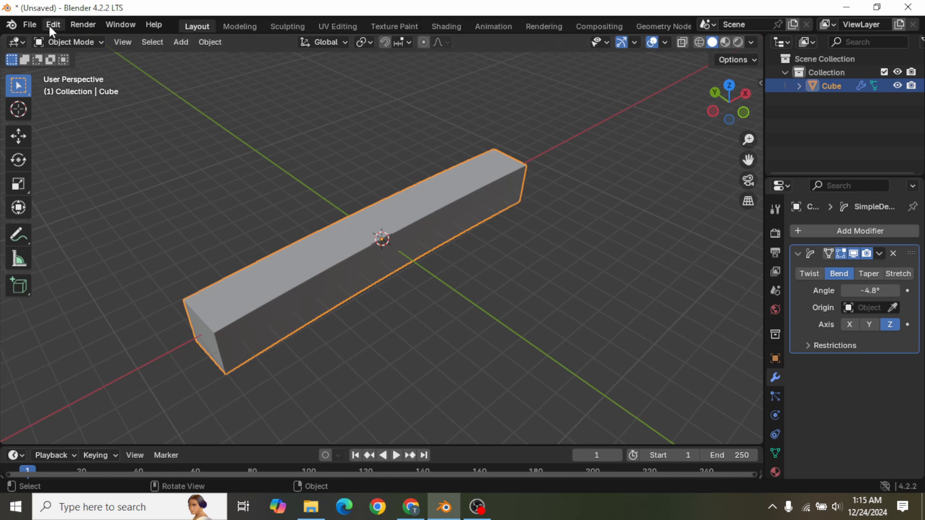
click(29, 24)
mouse_move(40, 41)
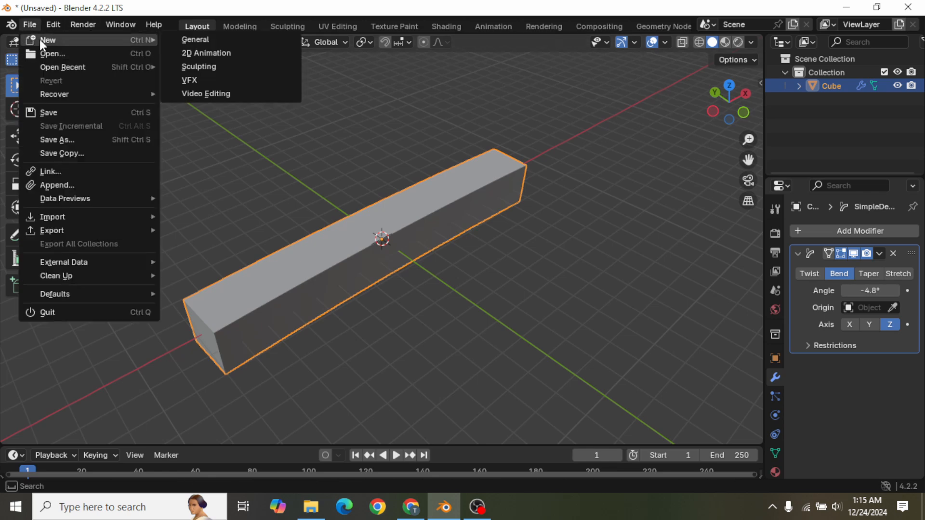
click(215, 42)
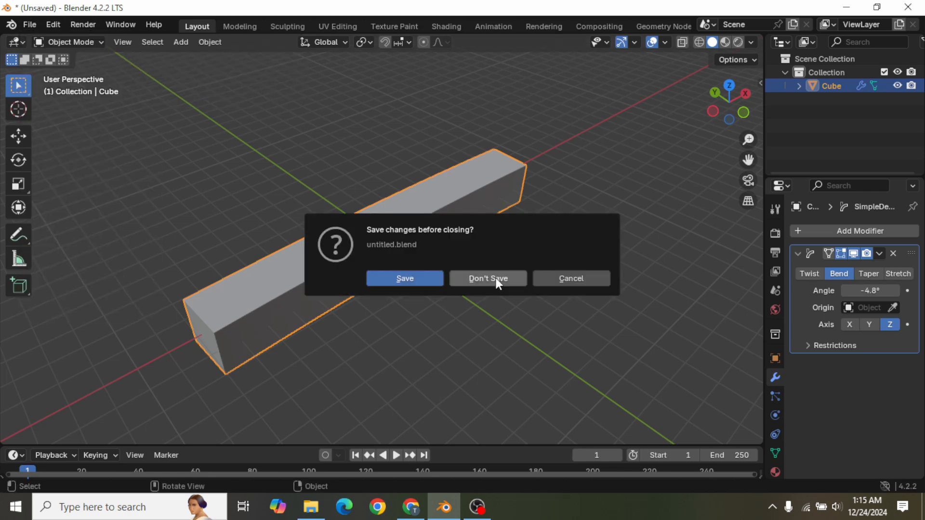
click(496, 279)
Step: Delete all the default objects from the scene: the camera, cube and light
mouse_move(415, 271)
middle_down()
mouse_move(458, 288)
mouse_move(381, 260)
mouse_move(395, 283)
mouse_move(397, 272)
middle_up()
key(a)
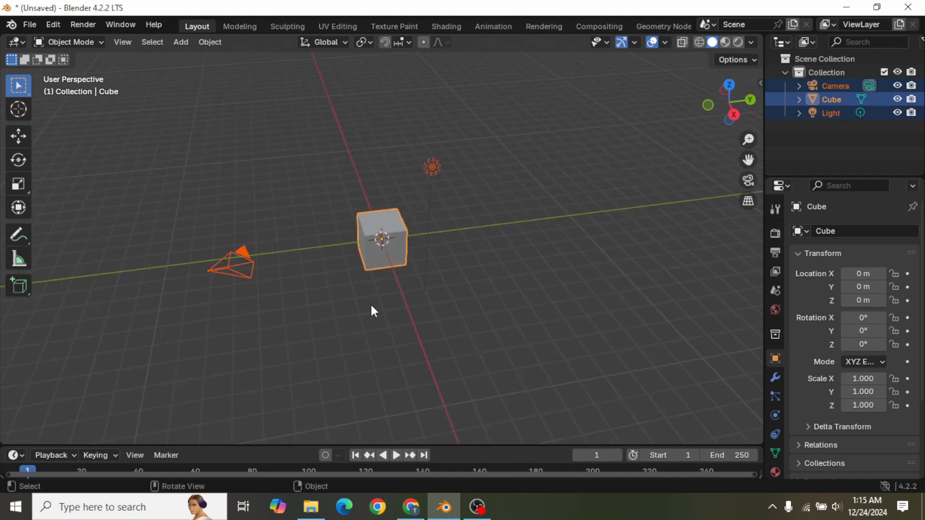
key(x)
click(350, 306)
Step: Add a cube mesh at the origin of the empty scene
middle_drag(377, 304, 204, 318)
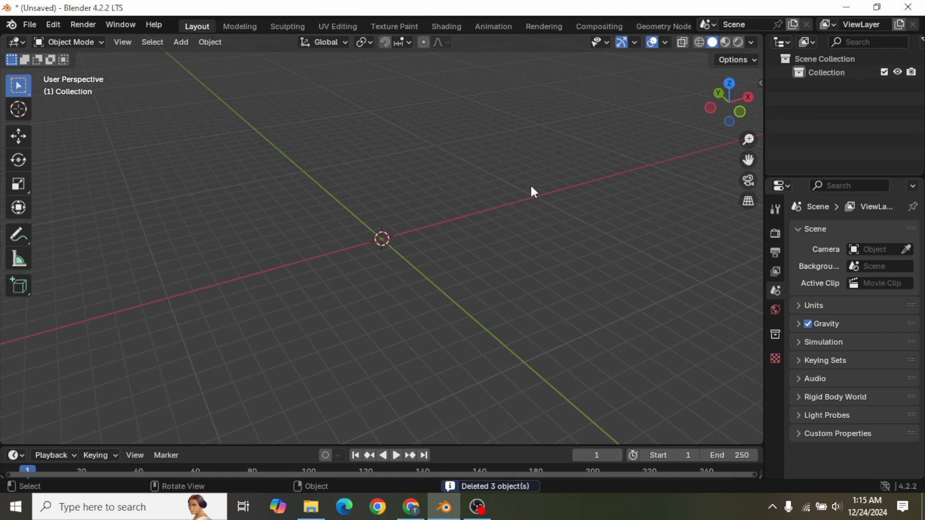
middle_drag(458, 270, 478, 277)
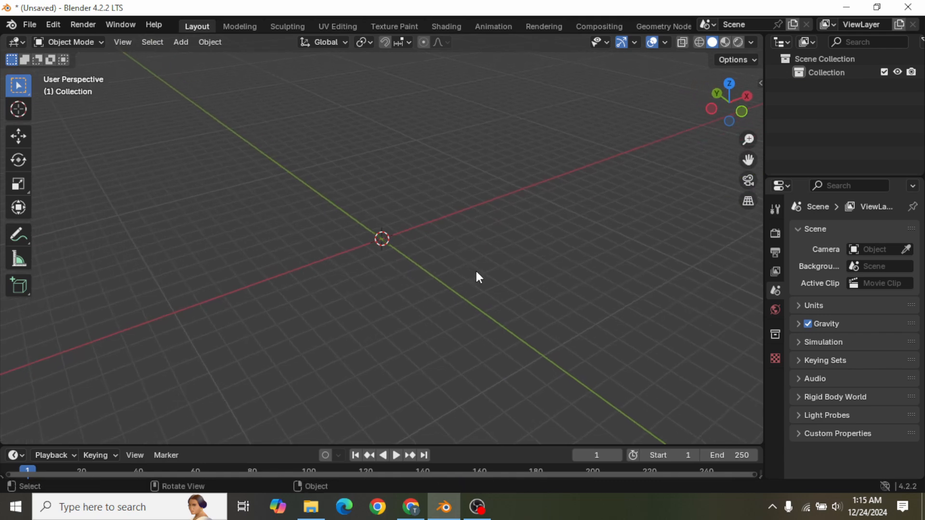
key(shift+a)
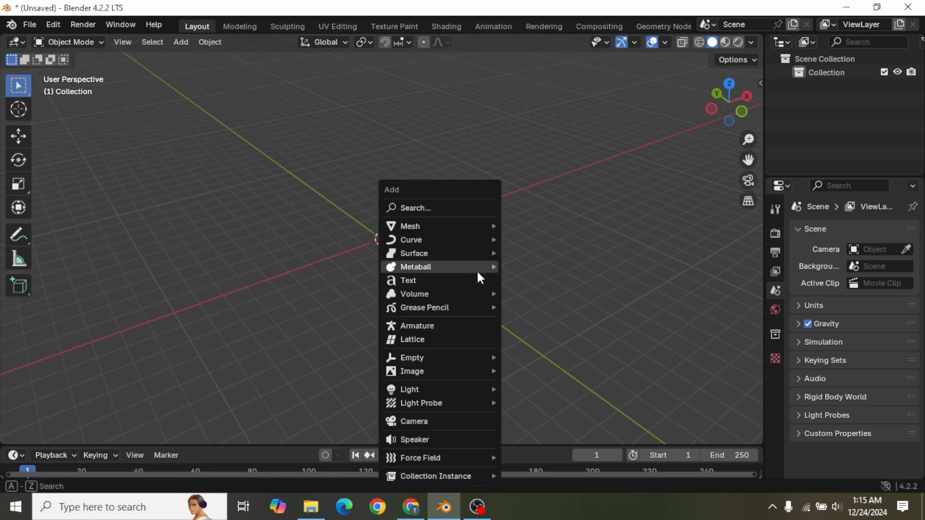
mouse_move(438, 225)
click(535, 239)
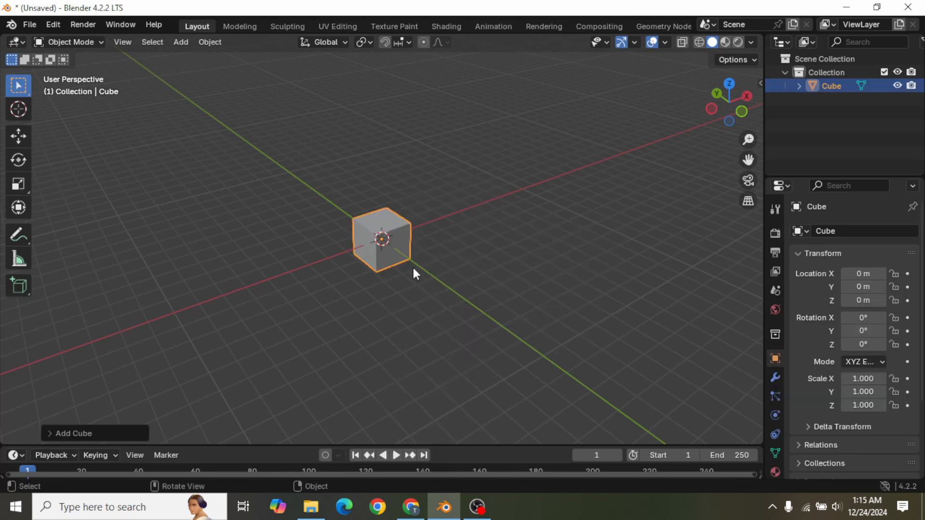
Step: Stretch the cube along the global X axis into a long bar, with an X scale of about -10.66
middle_drag(413, 269, 391, 280)
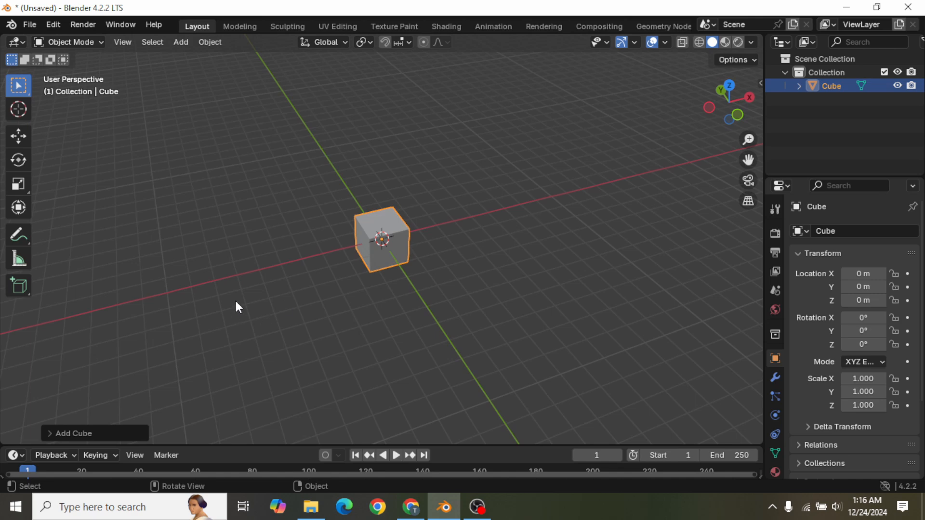
key(s)
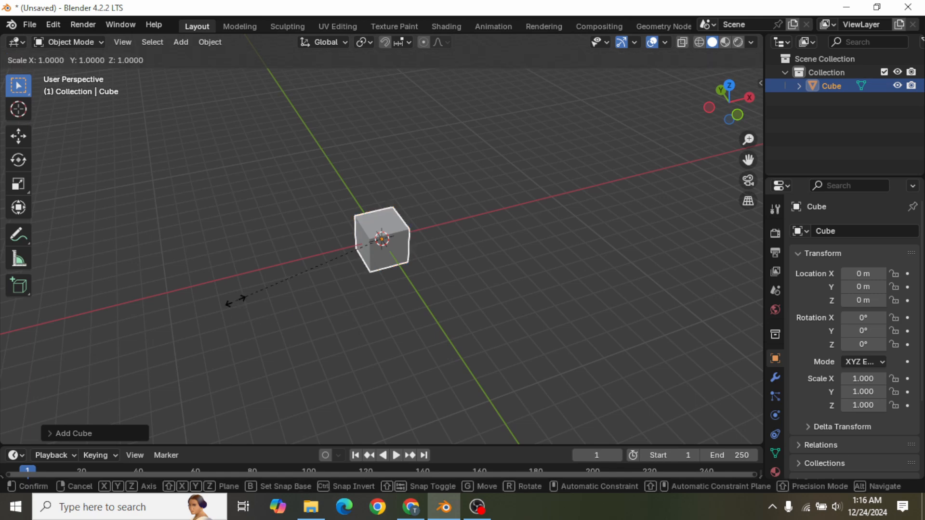
key(x)
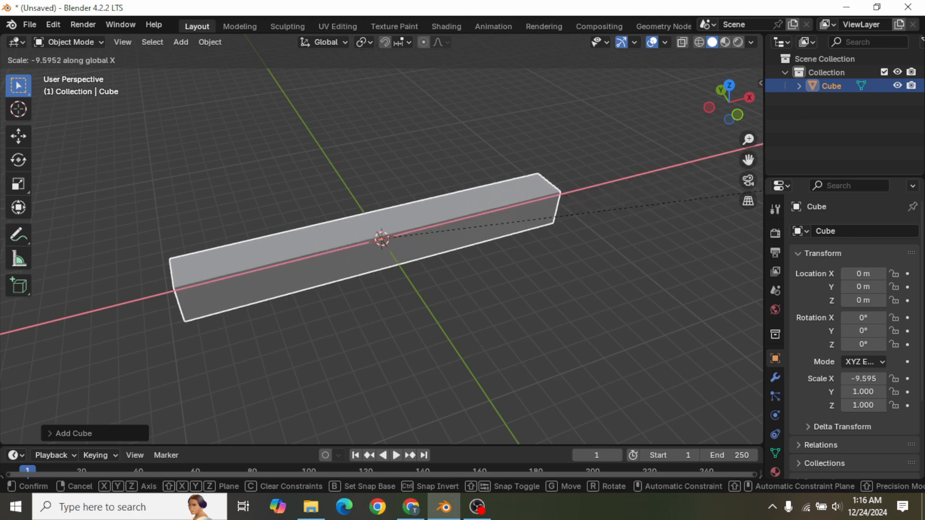
click(528, 347)
Step: Apply the bar's scale so that its transform is reset
middle_drag(151, 373, 434, 339)
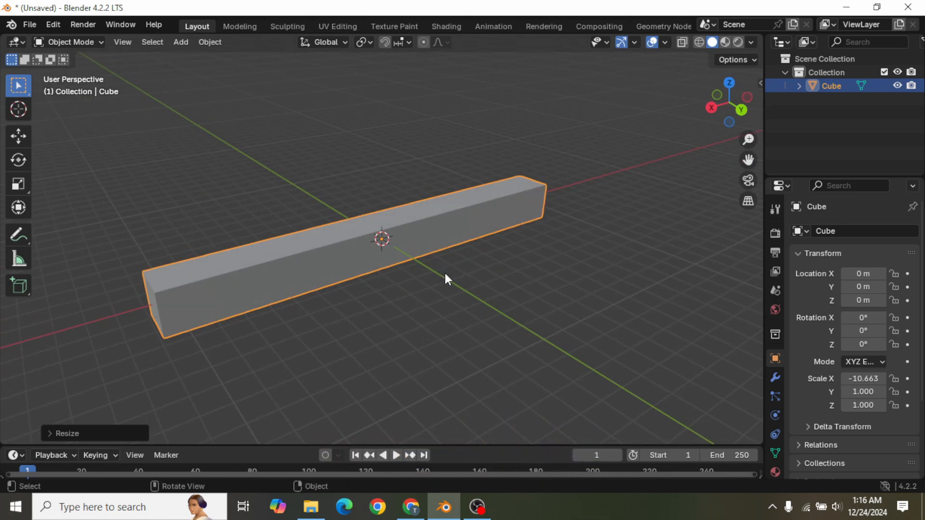
middle_drag(436, 278, 391, 264)
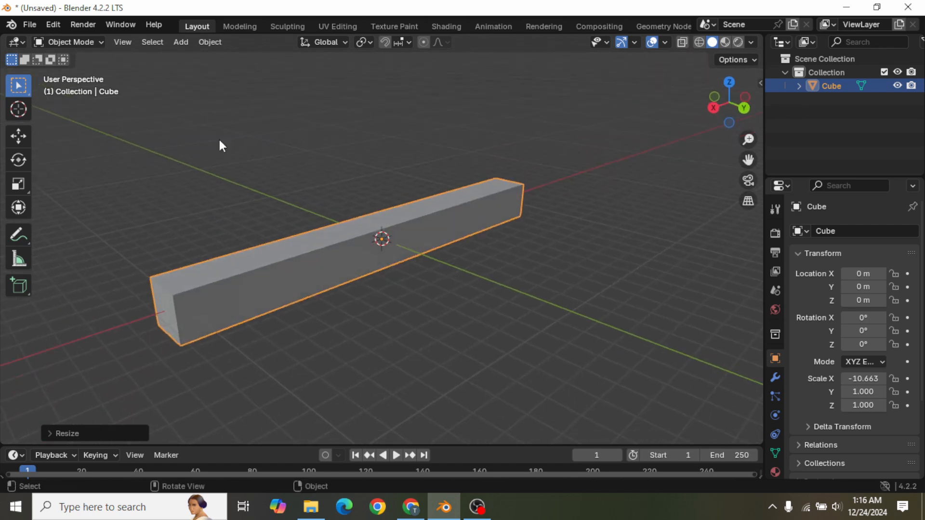
click(210, 42)
mouse_move(236, 111)
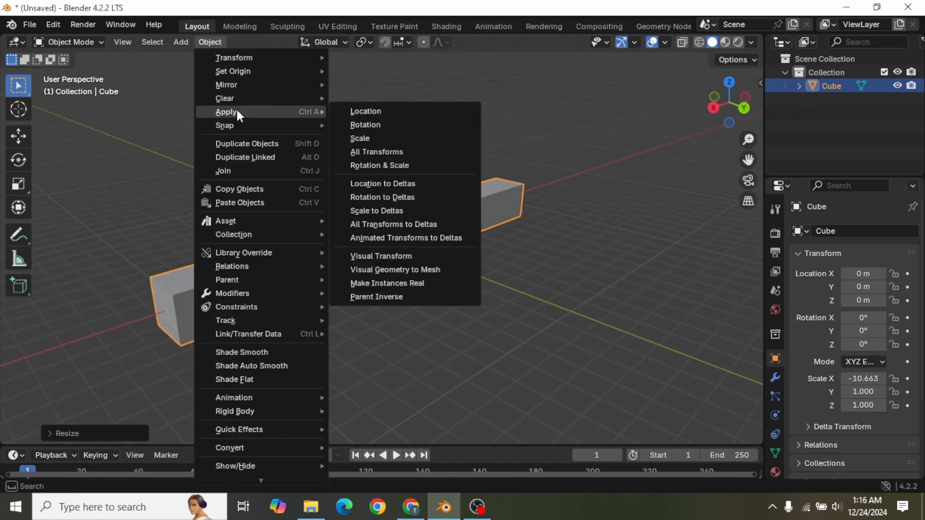
click(378, 139)
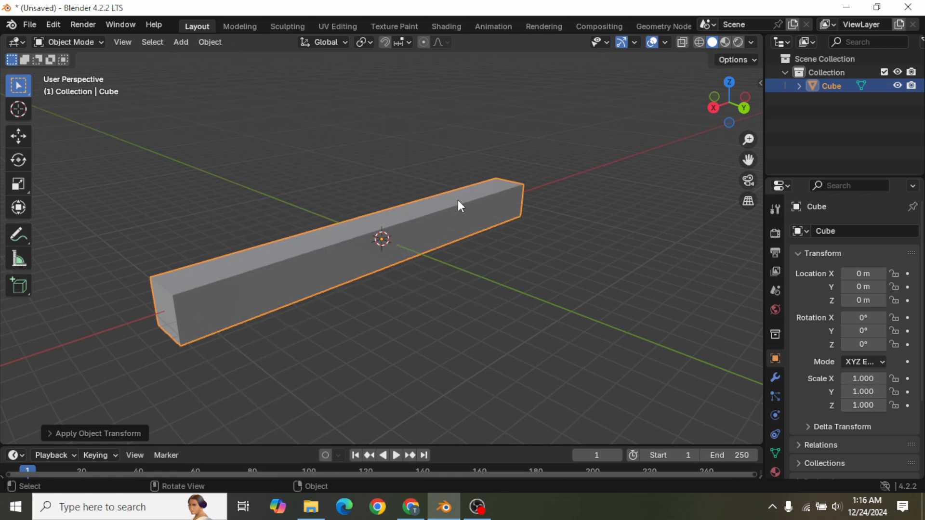
Step: In Edit Mode, add 35 evenly spaced loop cuts along the bar's length without sliding them, and return to Object Mode
scroll(458, 201, down, 2)
click(73, 42)
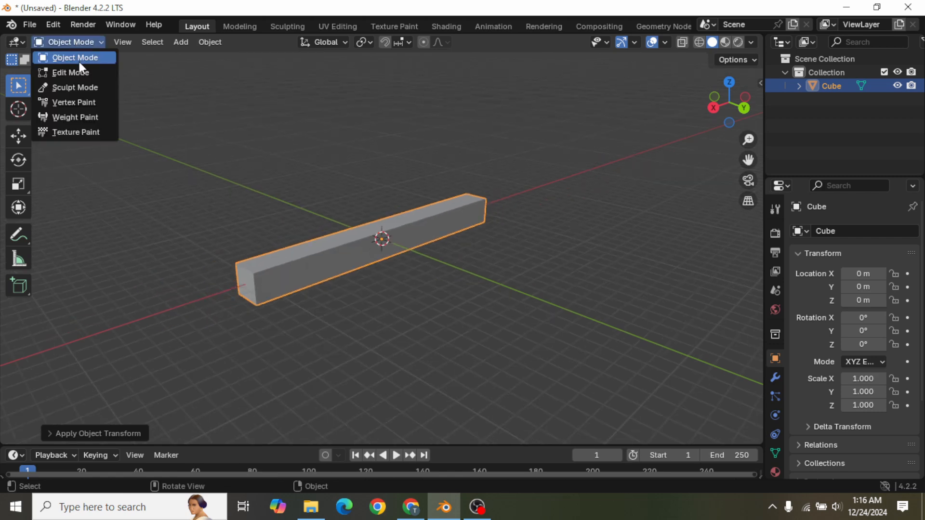
click(77, 71)
mouse_move(401, 289)
middle_down()
mouse_move(395, 296)
mouse_move(392, 277)
middle_up()
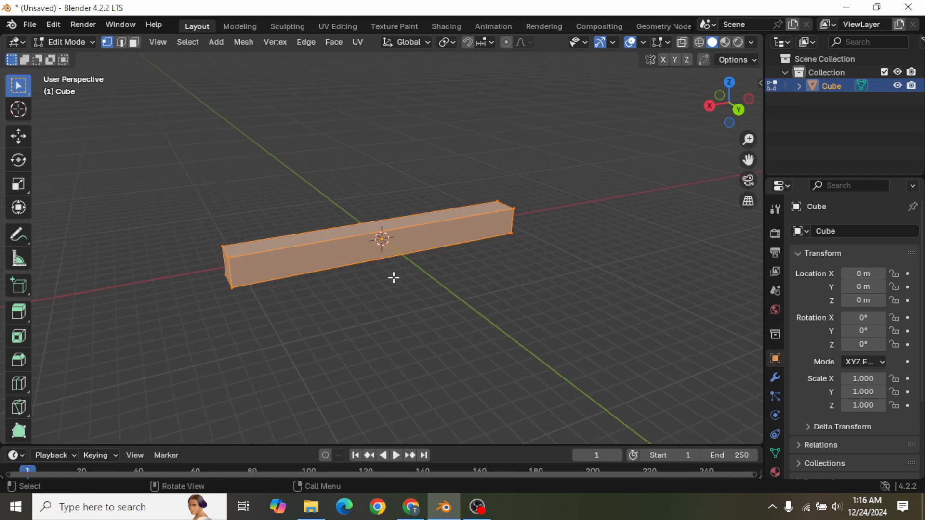
key(ctrl+r)
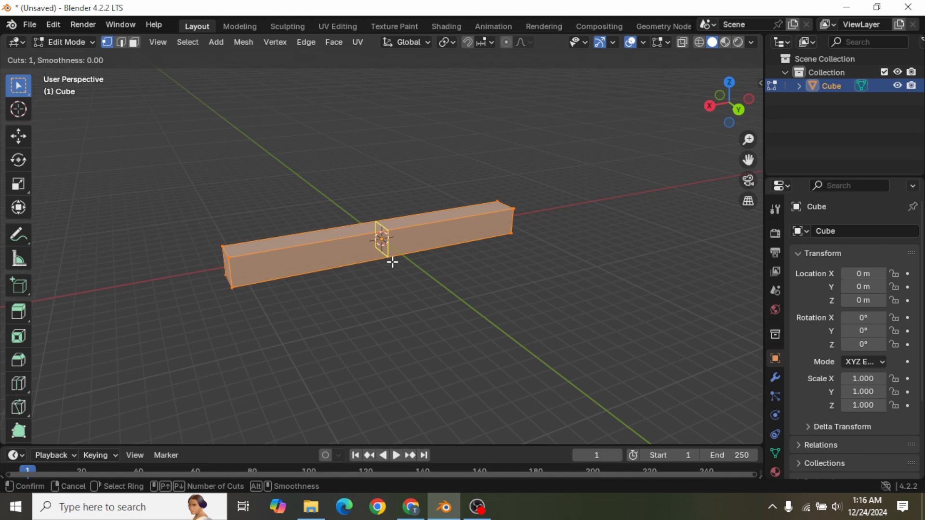
scroll(393, 262, up, 19)
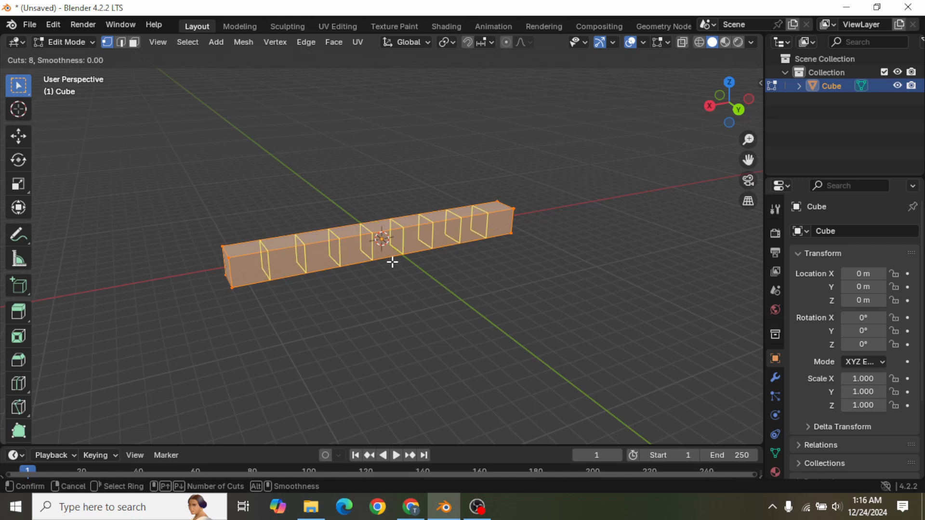
scroll(392, 262, up, 20)
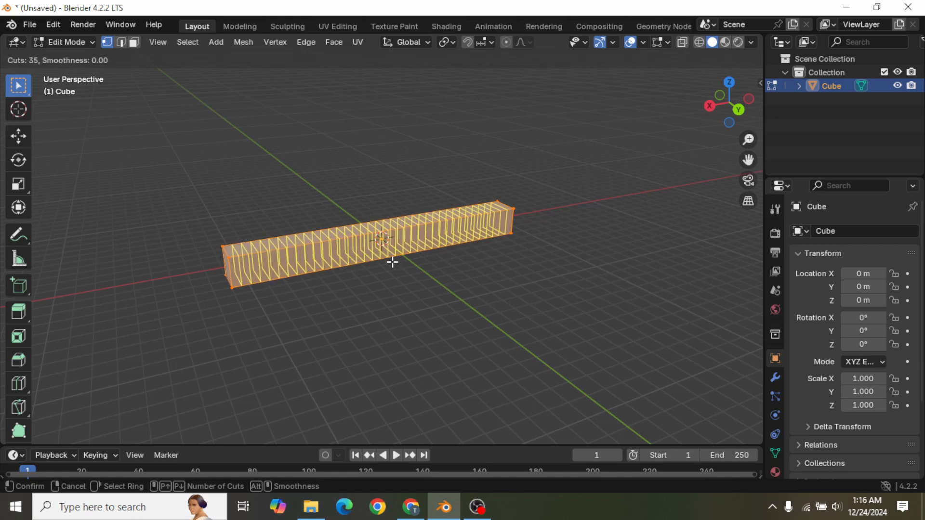
click(391, 261)
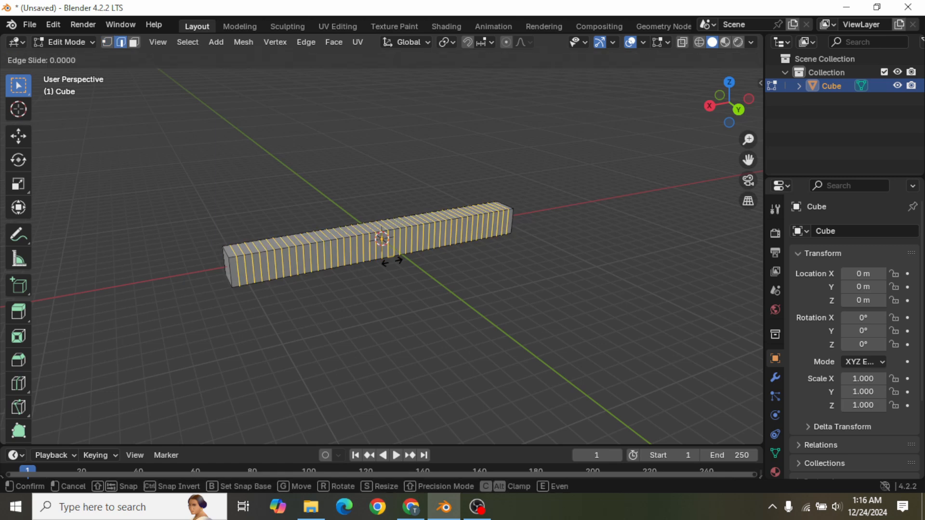
right_click(391, 261)
key(a)
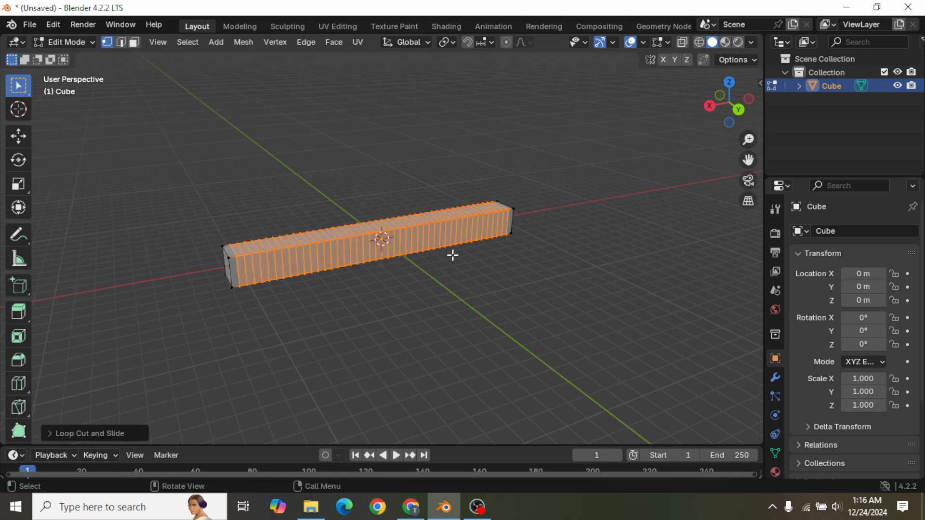
middle_drag(491, 268, 502, 293)
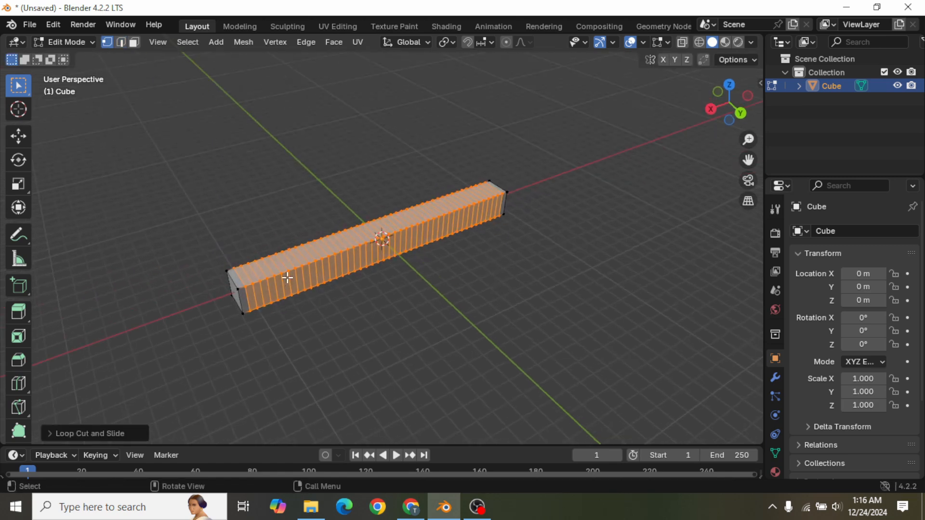
click(87, 42)
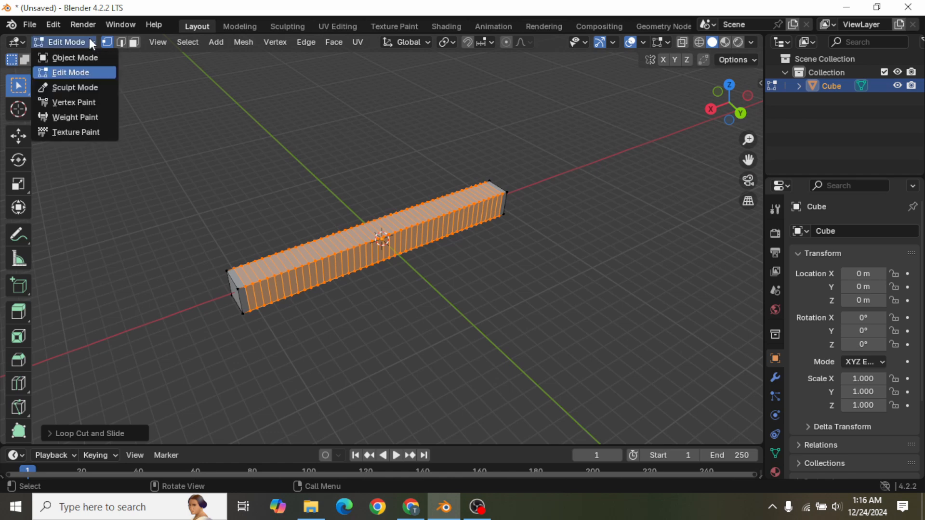
click(90, 54)
Step: Add a Simple Deform modifier to the bar
middle_drag(364, 220, 380, 236)
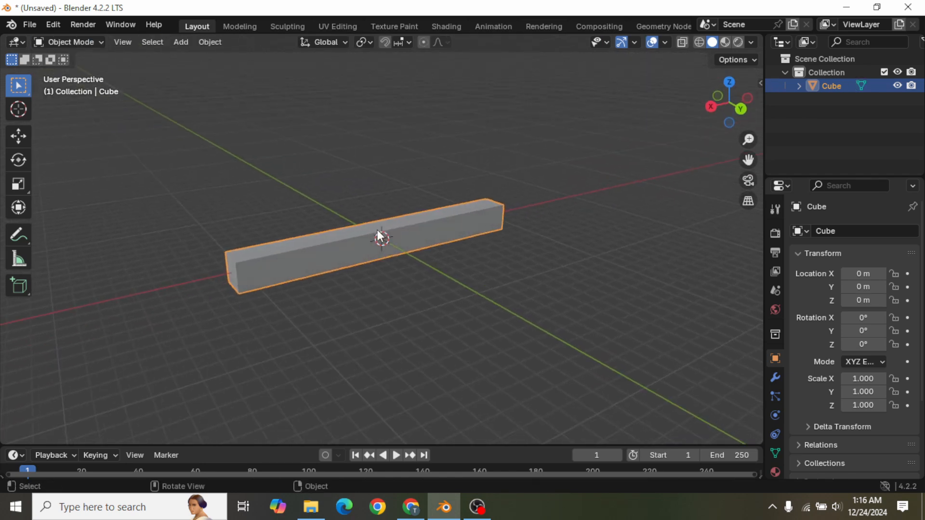
click(775, 378)
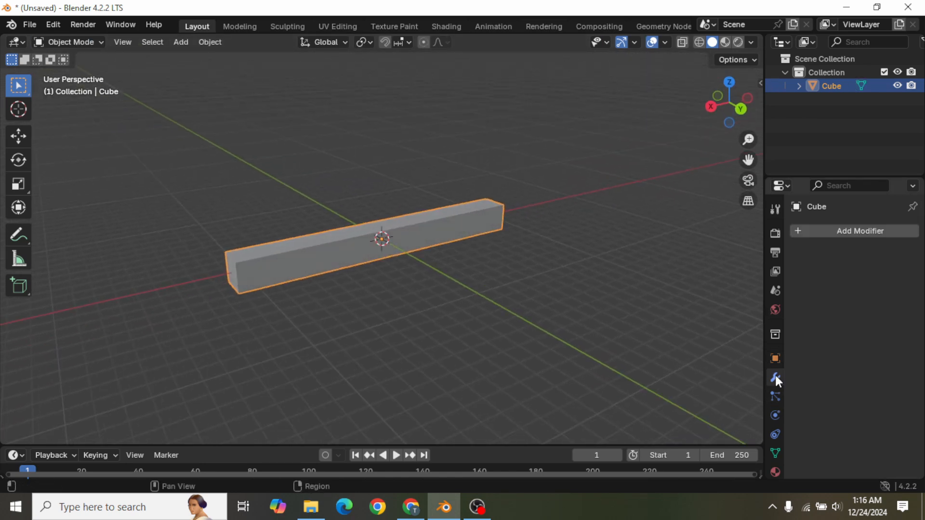
click(850, 234)
mouse_move(851, 235)
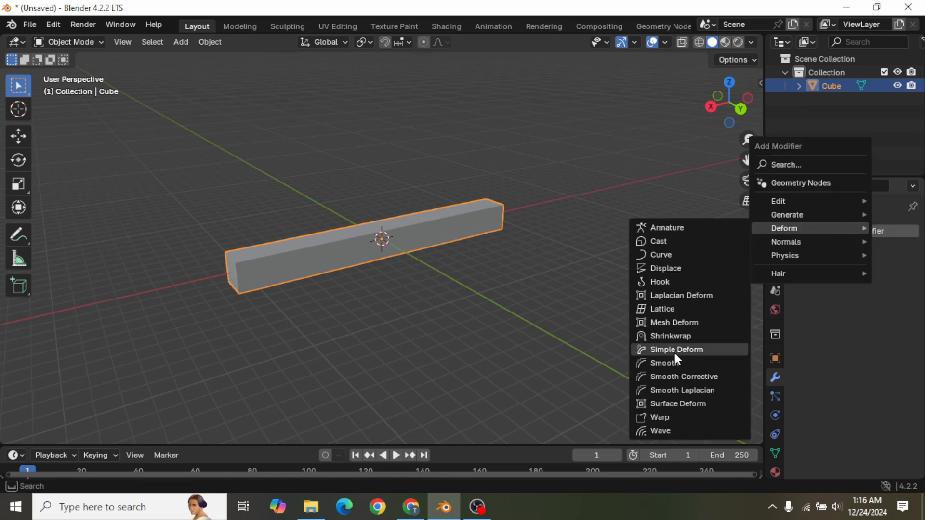
click(699, 345)
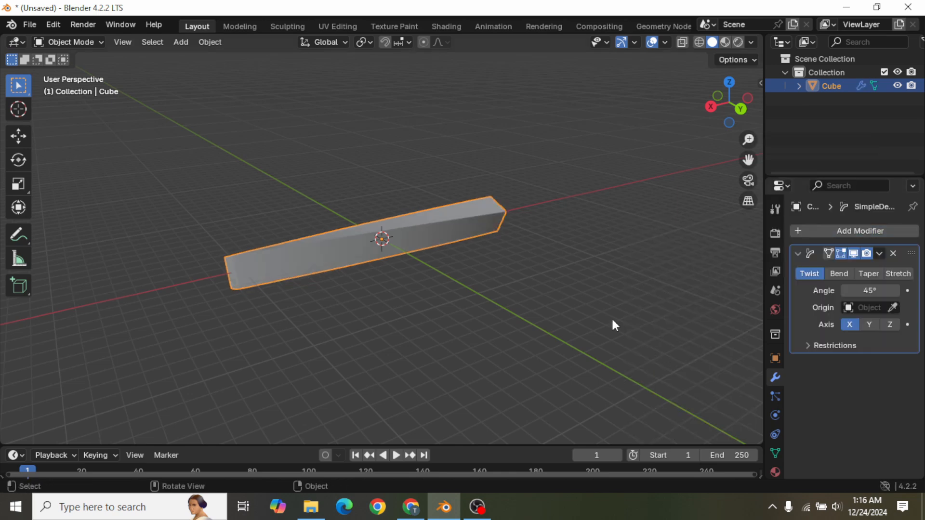
Step: Switch the Simple Deform modifier from Twist to Bend and set its angle to -11°
middle_drag(612, 317, 626, 283)
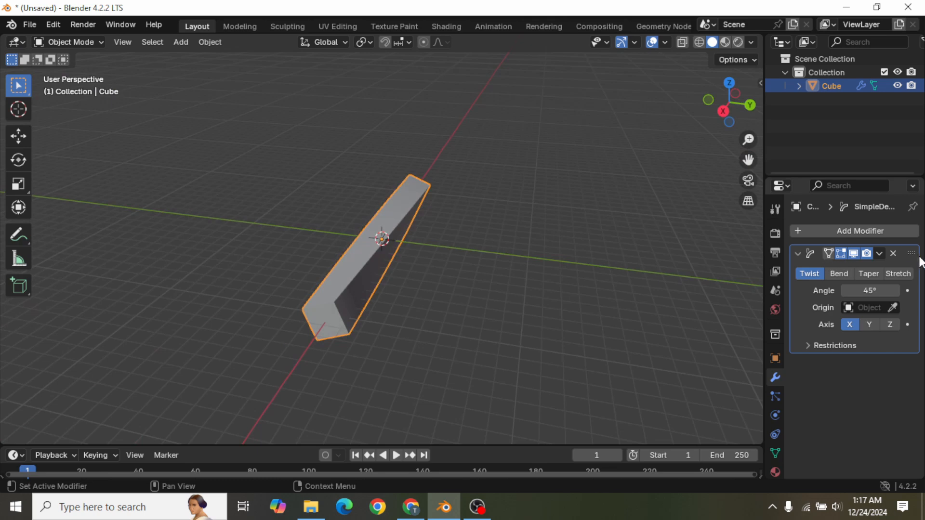
middle_drag(430, 281, 450, 272)
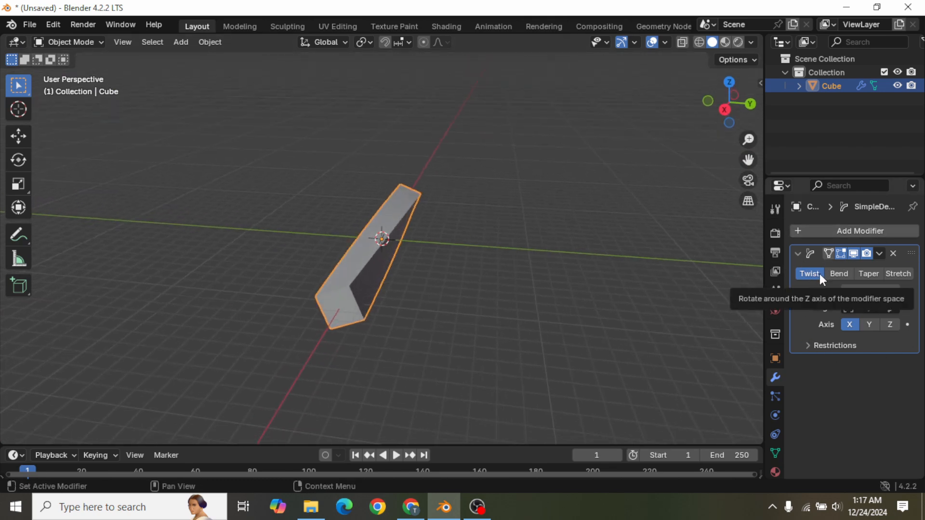
middle_drag(472, 274, 455, 282)
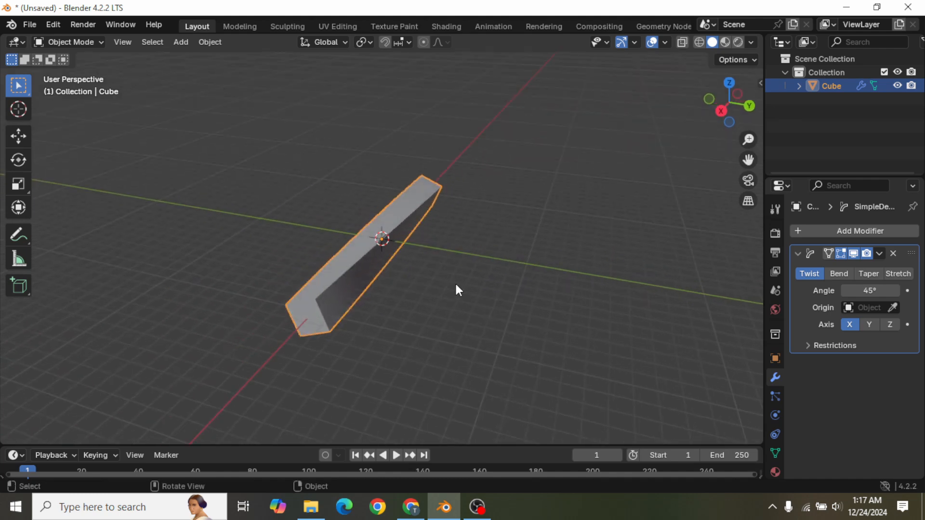
click(840, 274)
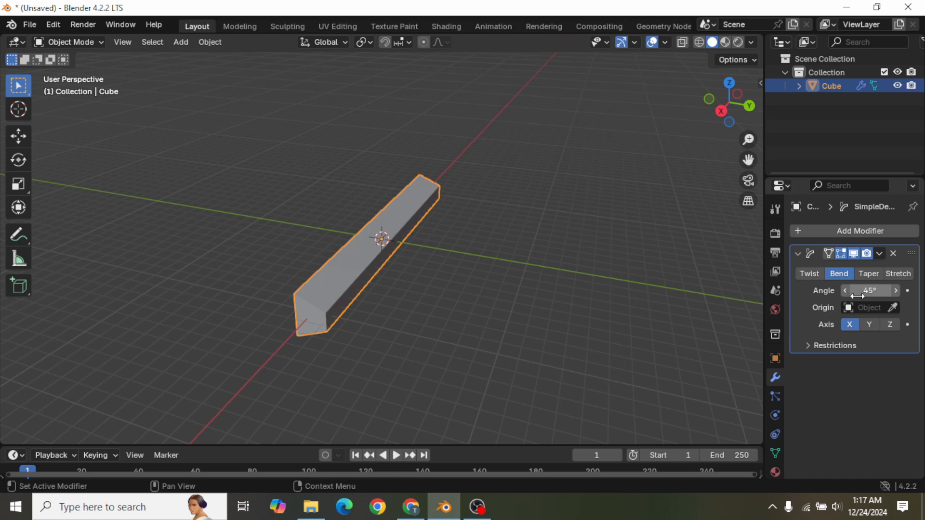
mouse_move(857, 295)
mouse_down()
mouse_move(881, 296)
mouse_move(818, 295)
mouse_move(853, 295)
mouse_up()
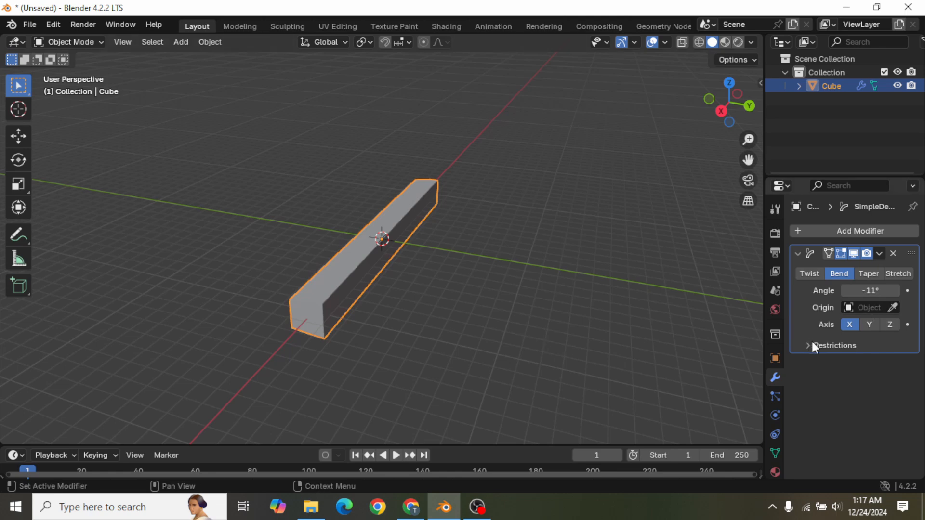
middle_drag(578, 274, 441, 224)
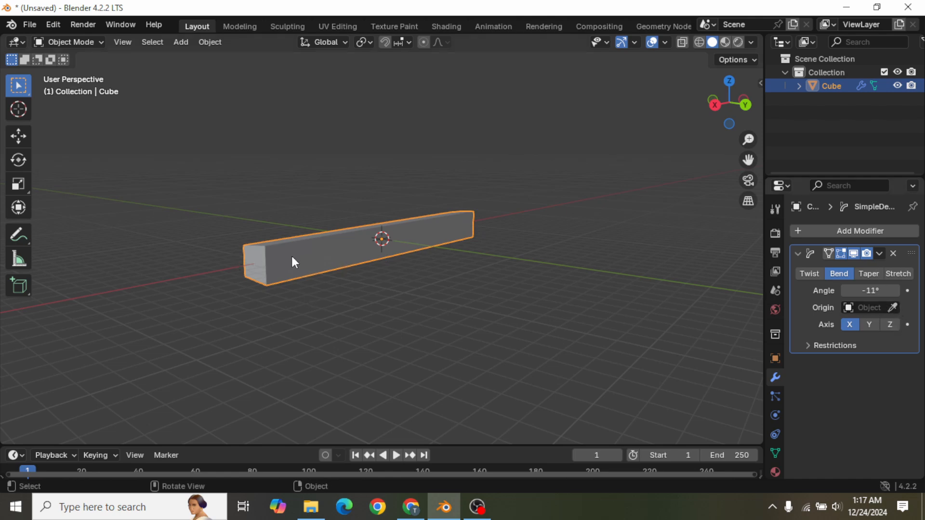
middle_drag(492, 254, 528, 284)
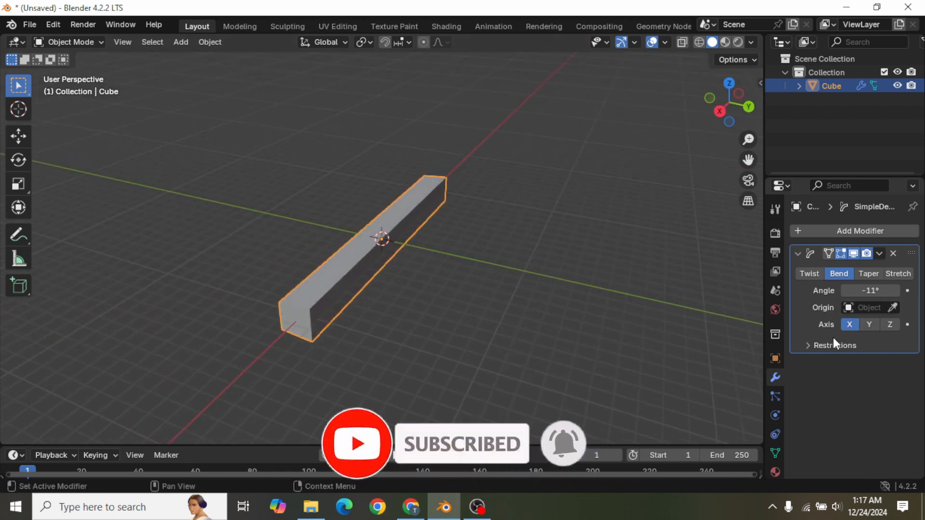
Step: With the Simple Deform modifier still bending about X, set its bend angle to -19.5°
middle_drag(349, 304, 429, 277)
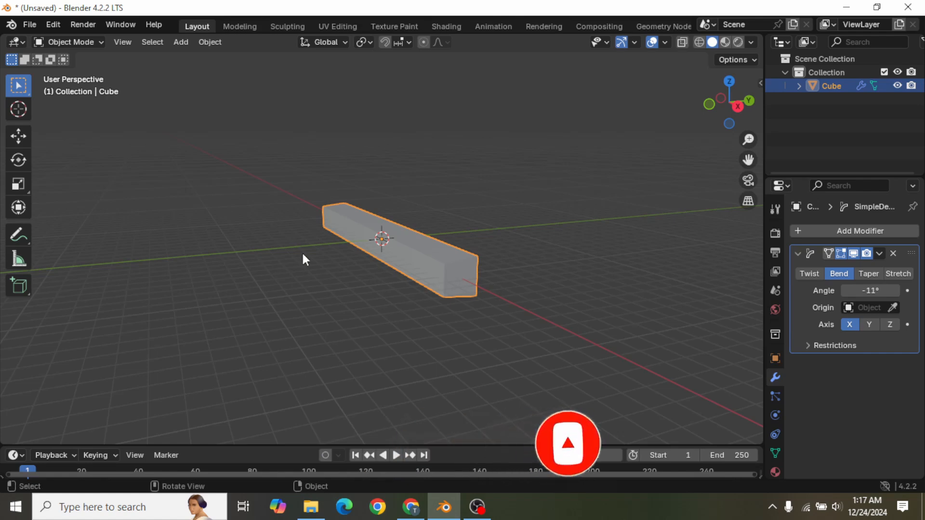
mouse_move(471, 326)
middle_down()
mouse_move(461, 305)
mouse_move(470, 337)
middle_up()
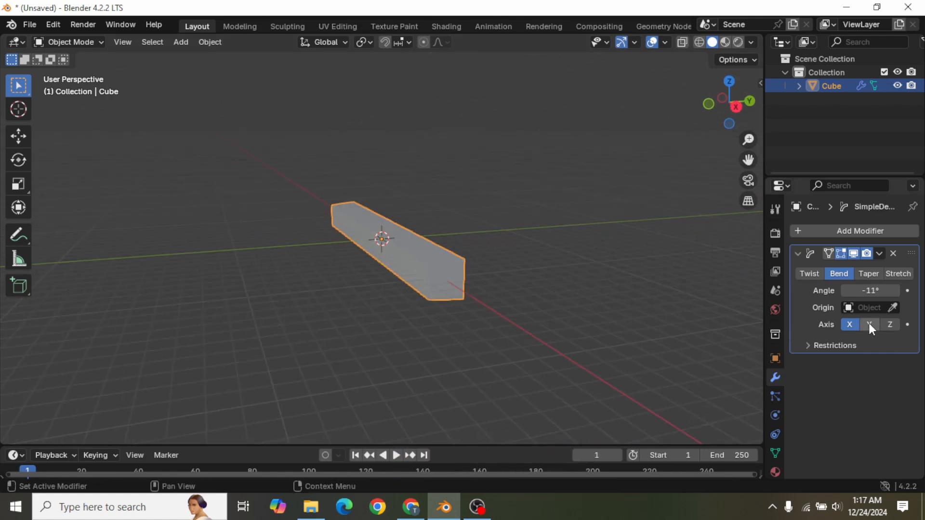
middle_drag(558, 293, 518, 292)
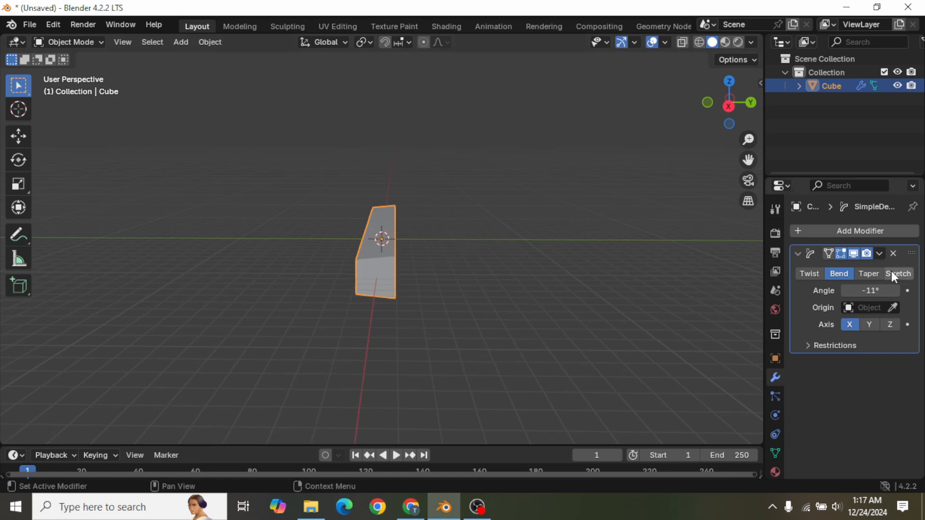
mouse_move(862, 291)
mouse_down()
mouse_move(886, 291)
mouse_move(848, 291)
mouse_move(877, 291)
mouse_move(867, 291)
mouse_up()
middle_drag(398, 294, 378, 307)
Step: Try bending the bar about the Y axis and set the modifier's angle to -4.8°
click(874, 328)
middle_drag(381, 131, 270, 128)
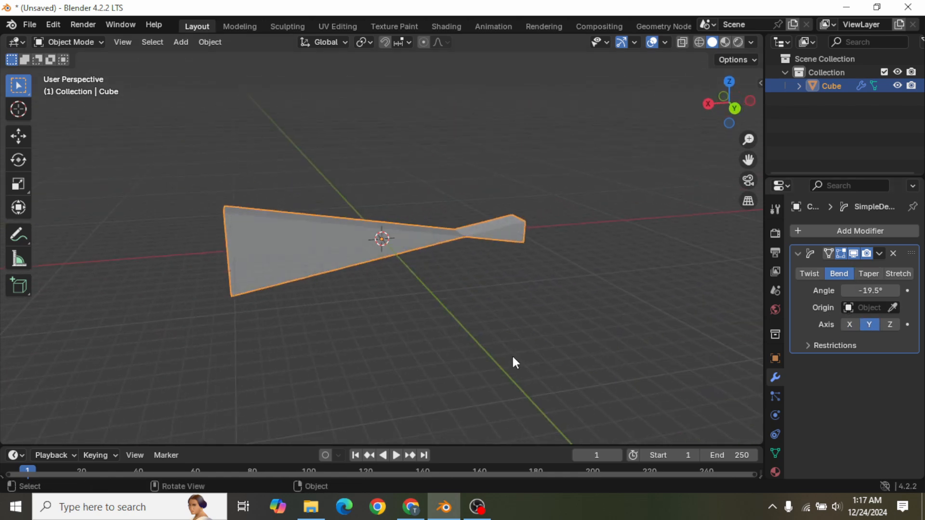
mouse_move(869, 290)
mouse_down()
mouse_move(923, 290)
mouse_move(811, 290)
mouse_move(887, 290)
mouse_up()
middle_drag(511, 275, 353, 172)
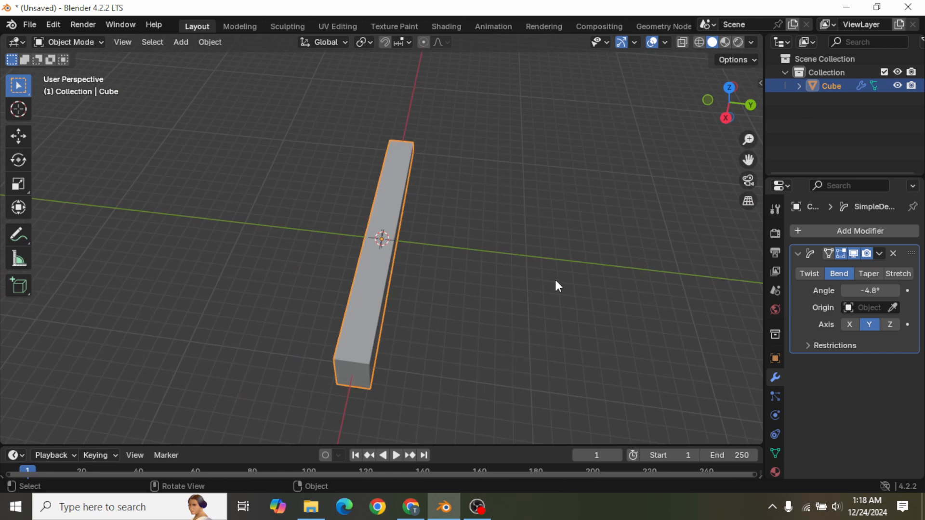
middle_drag(531, 276, 541, 274)
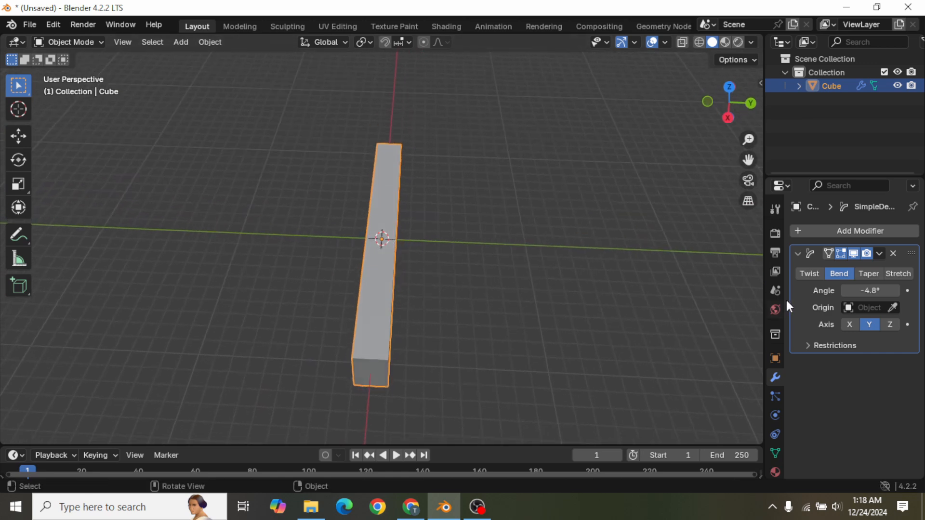
Step: Switch the Simple Deform bend axis to Z and set the angle to 279° to curl the bar into a C shape
click(890, 325)
mouse_move(742, 313)
middle_down()
mouse_move(704, 282)
mouse_move(727, 303)
mouse_move(751, 300)
middle_up()
drag(847, 291, 901, 291)
middle_drag(644, 261, 413, 234)
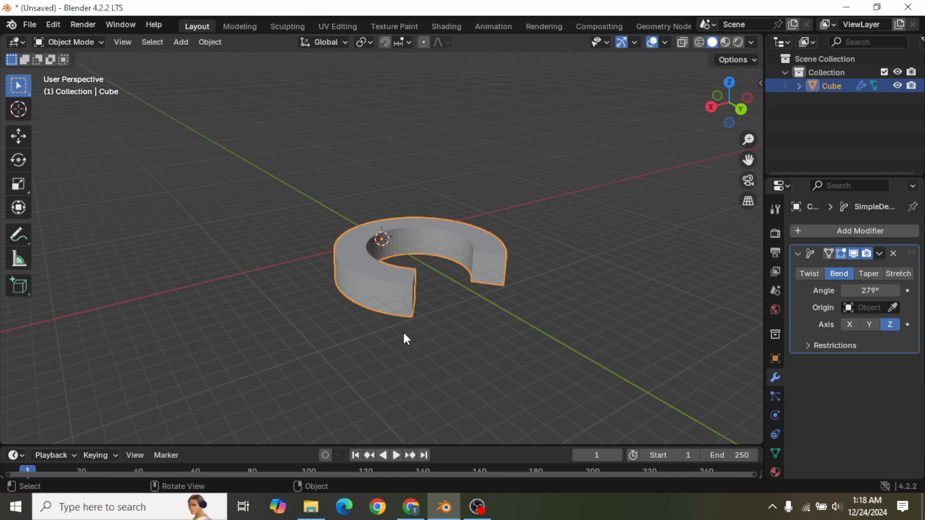
middle_drag(403, 334, 468, 373)
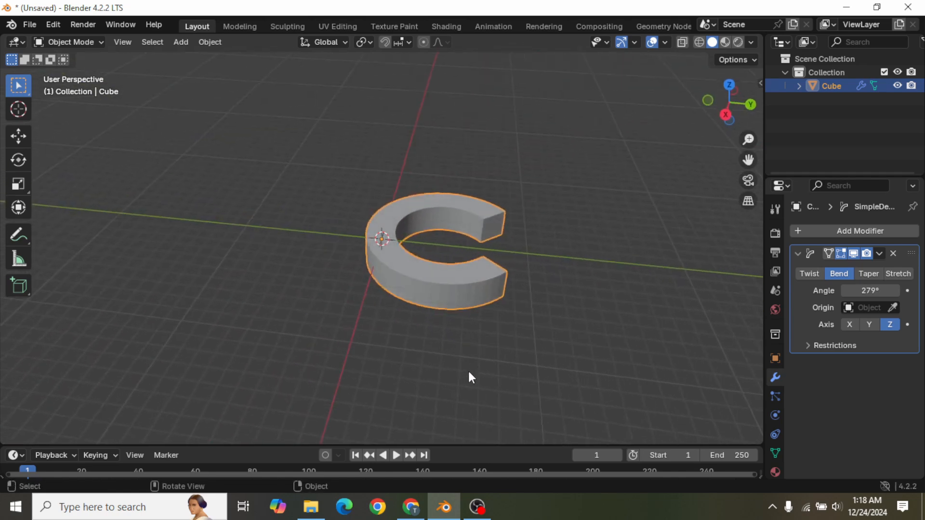